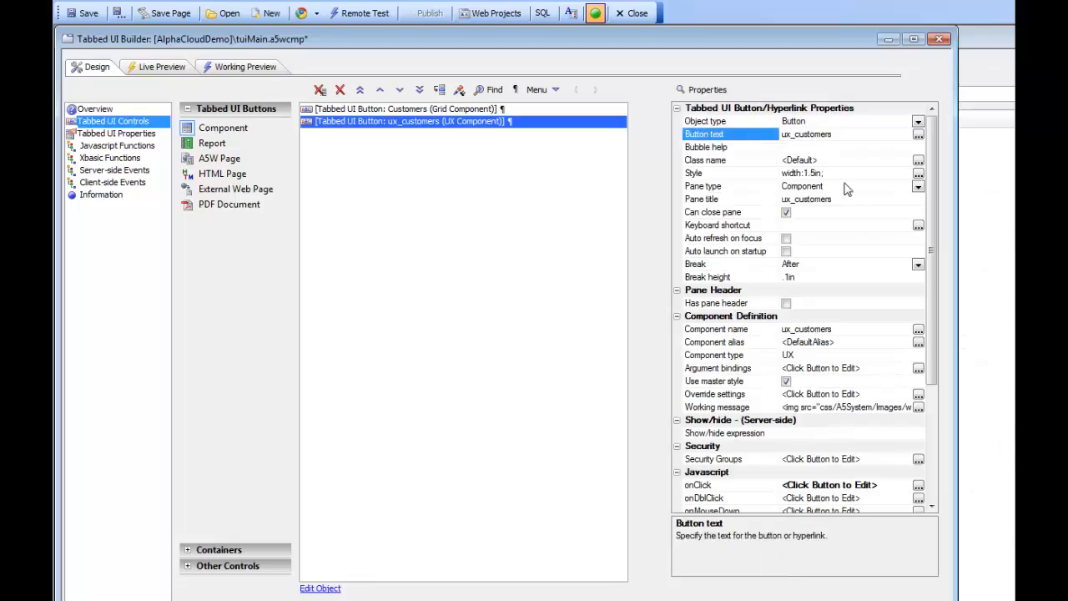
Step: Set the ux_customers button's text to "UX Component", save the tabbed UI, check it in a working preview, and close the builder
text(UX Component)
click(88, 13)
click(247, 71)
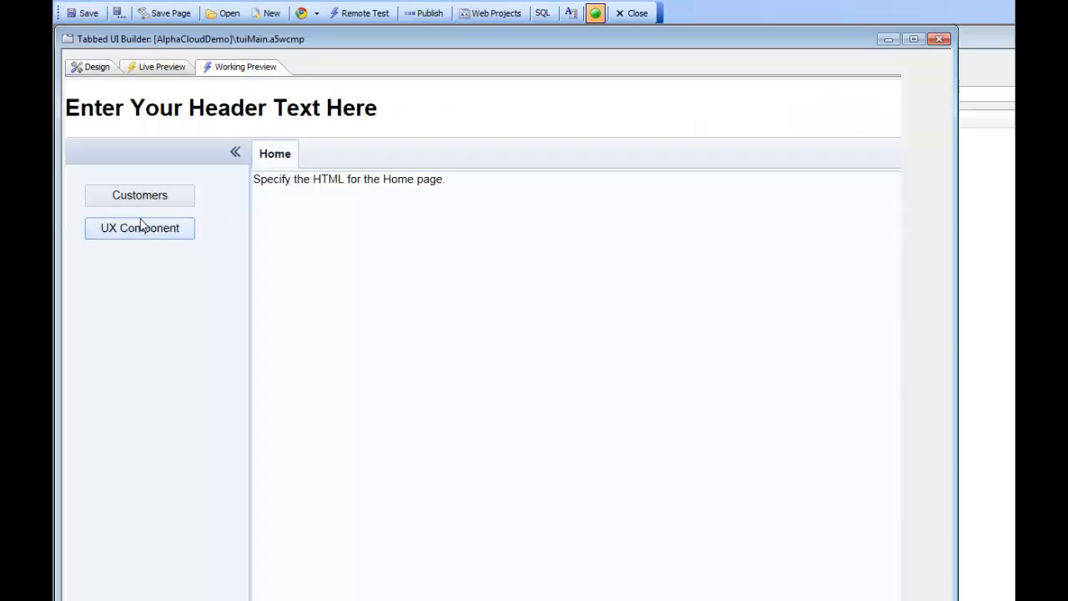
click(938, 39)
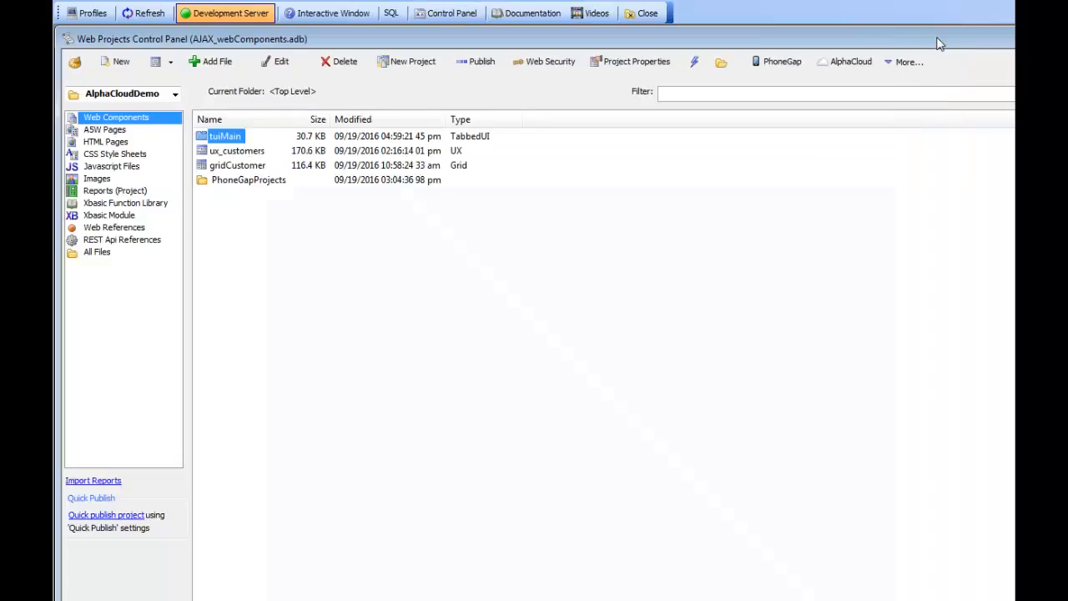
Step: Publish the project to Alpha Cloud using the MyAlphaCloudProfile profile, accepting the list of files to be published
click(857, 67)
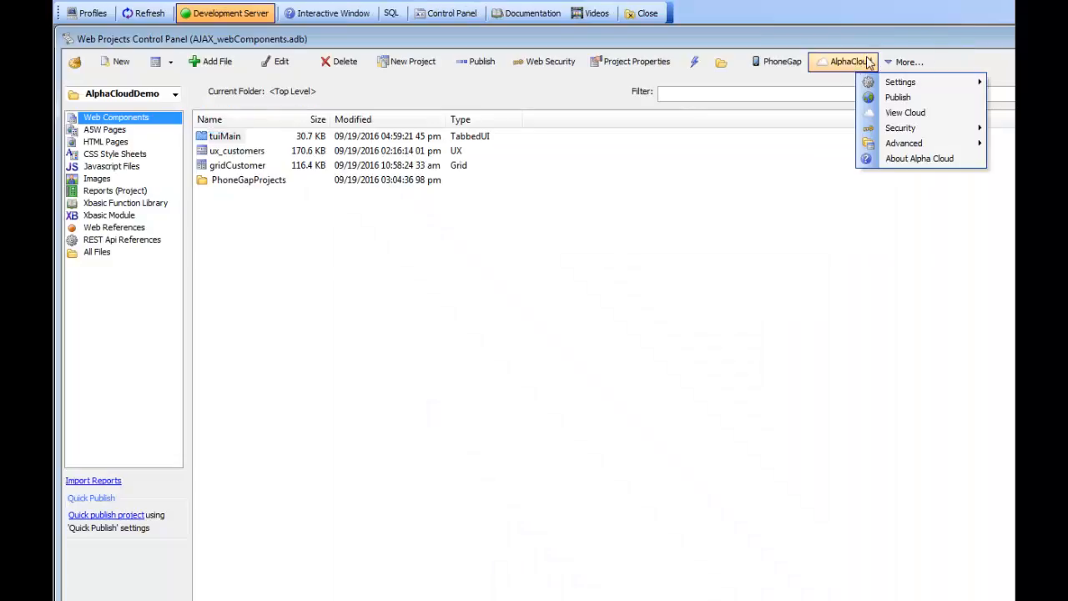
click(891, 96)
click(617, 326)
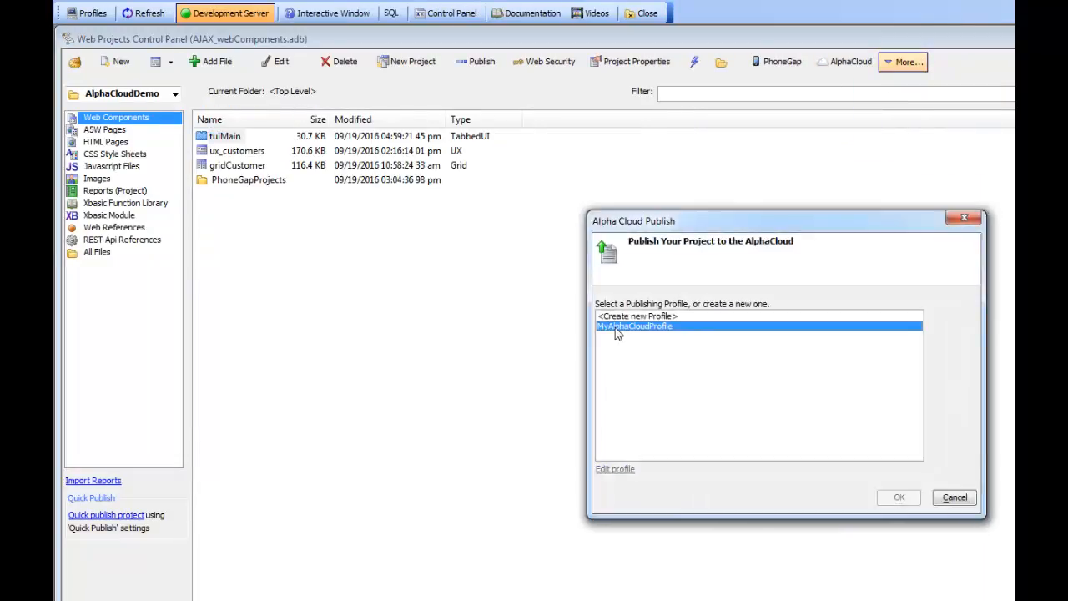
click(899, 498)
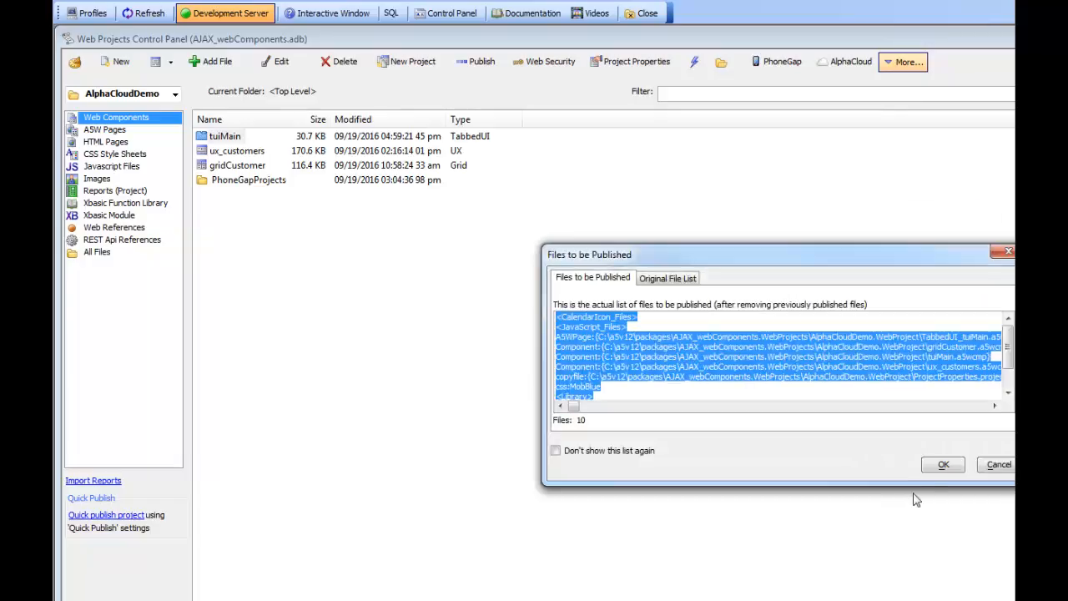
click(943, 467)
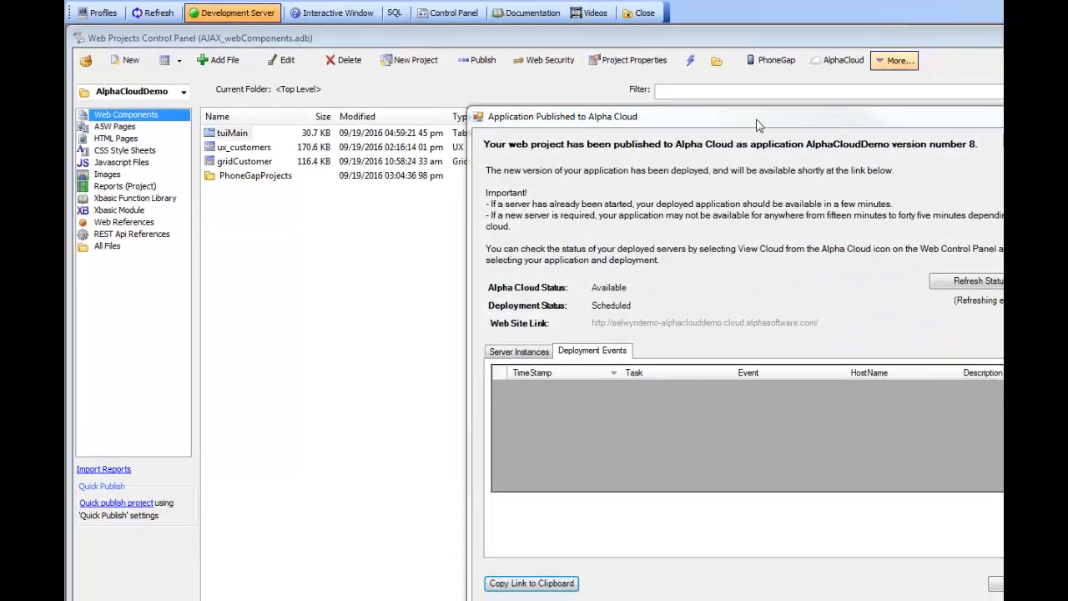
Step: Open the published web site from its link and check the Customers and UX Component panes in the browser
drag(757, 120, 553, 117)
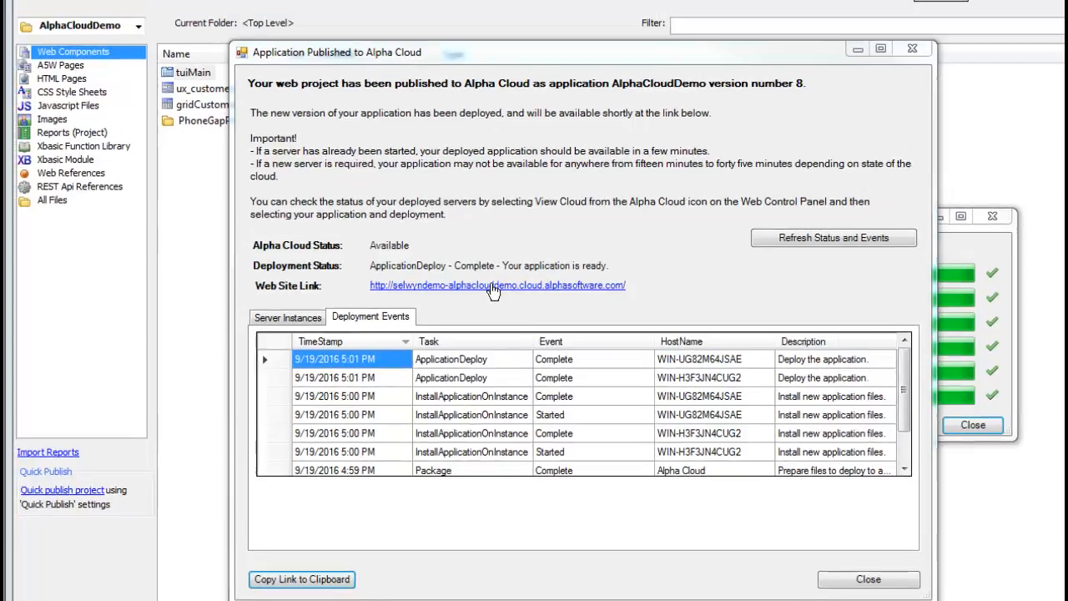
click(491, 272)
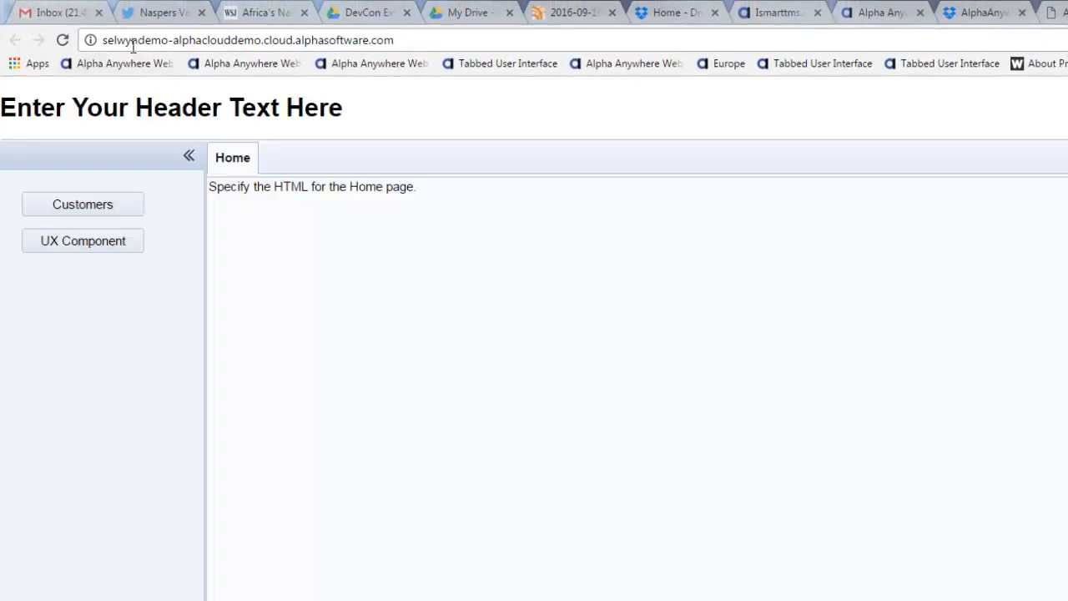
click(102, 205)
click(100, 240)
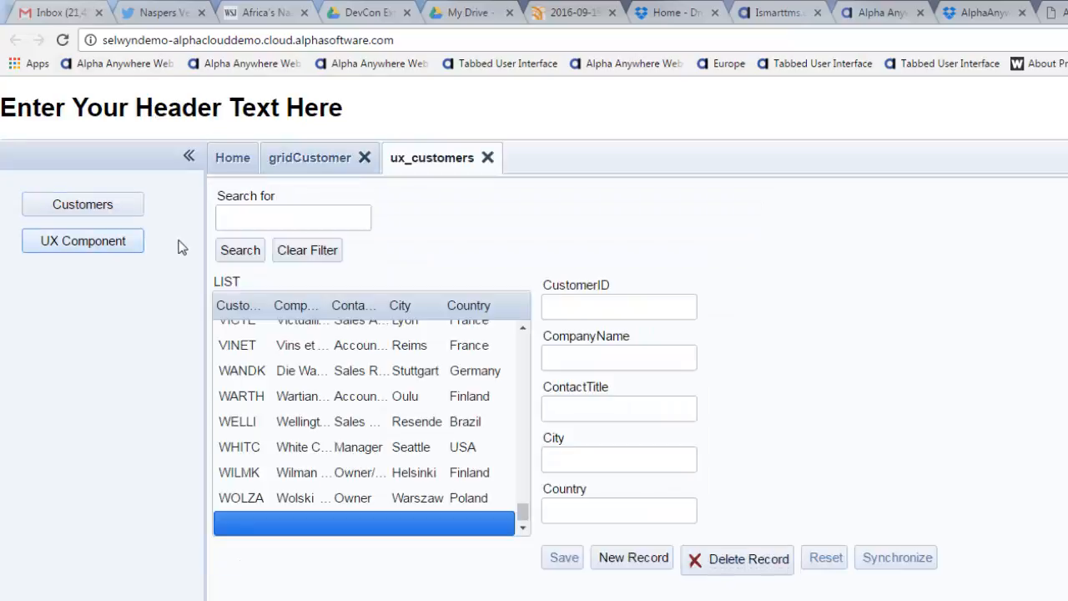
click(110, 204)
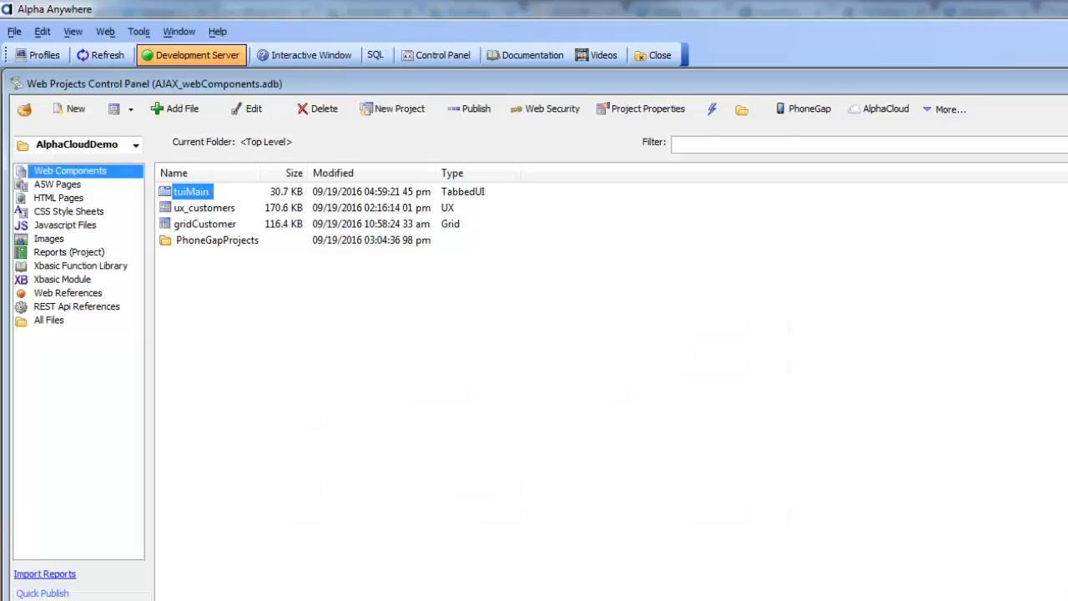
Step: Open the Alpha Cloud deployment management for AlphaCloudDemo and review the Primary deployment
click(880, 110)
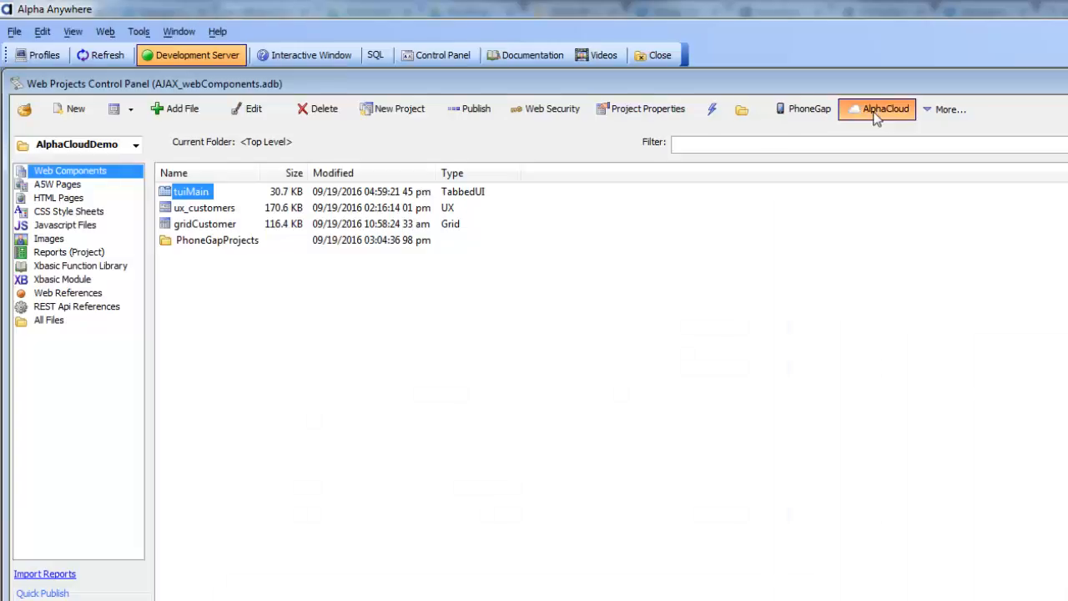
mouse_move(919, 201)
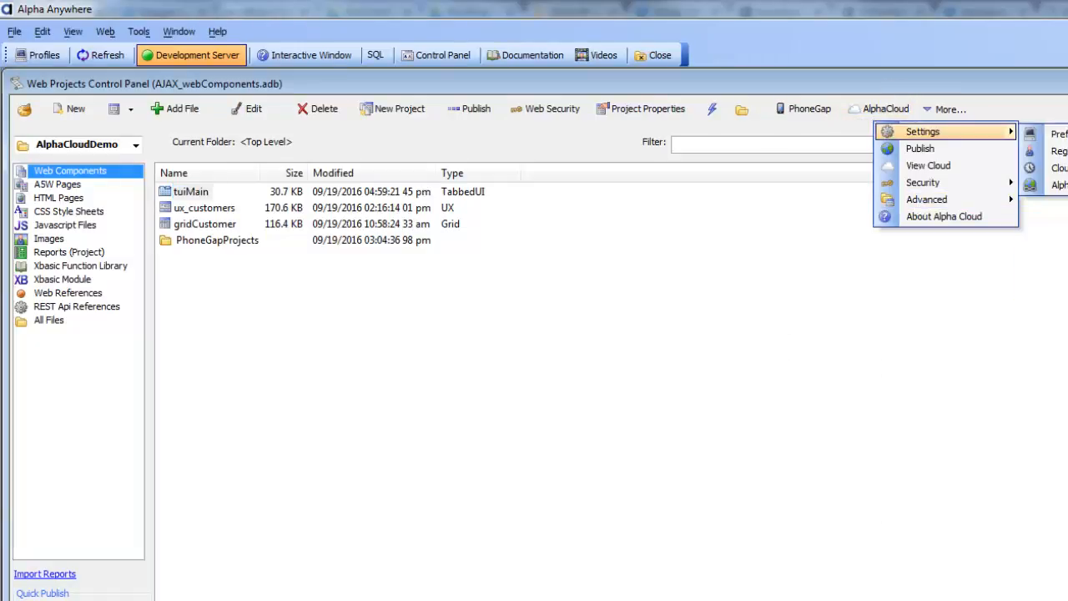
drag(1067, 125, 1048, 126)
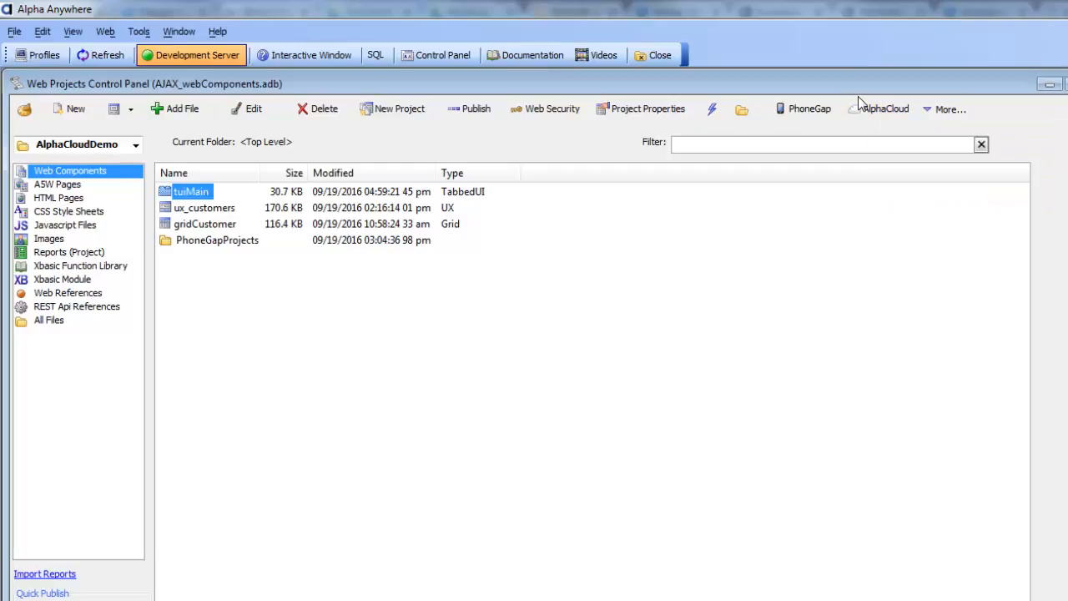
drag(836, 82, 788, 91)
click(807, 101)
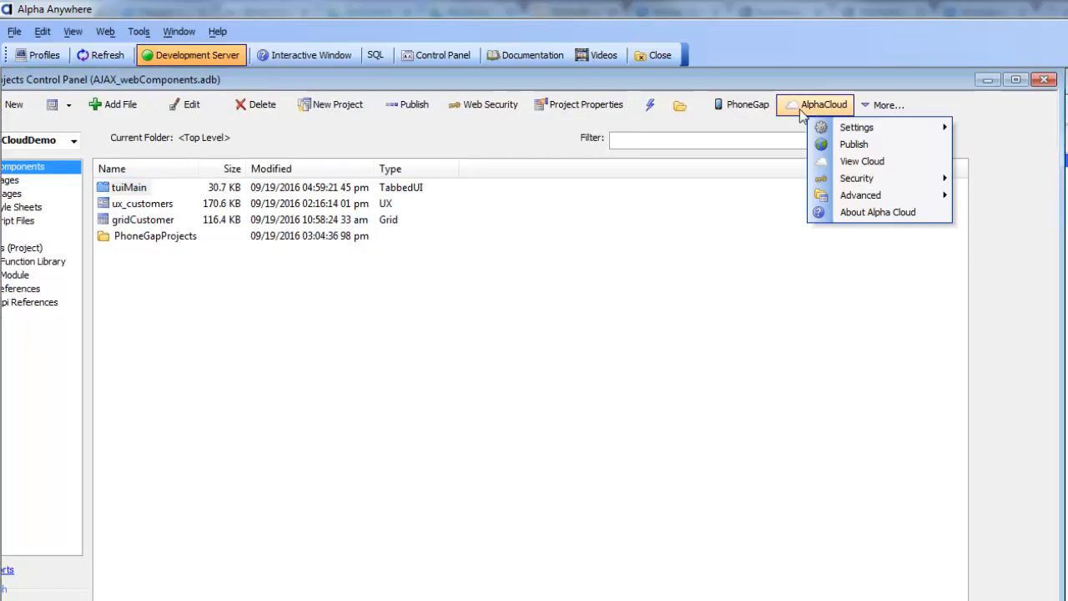
mouse_move(918, 195)
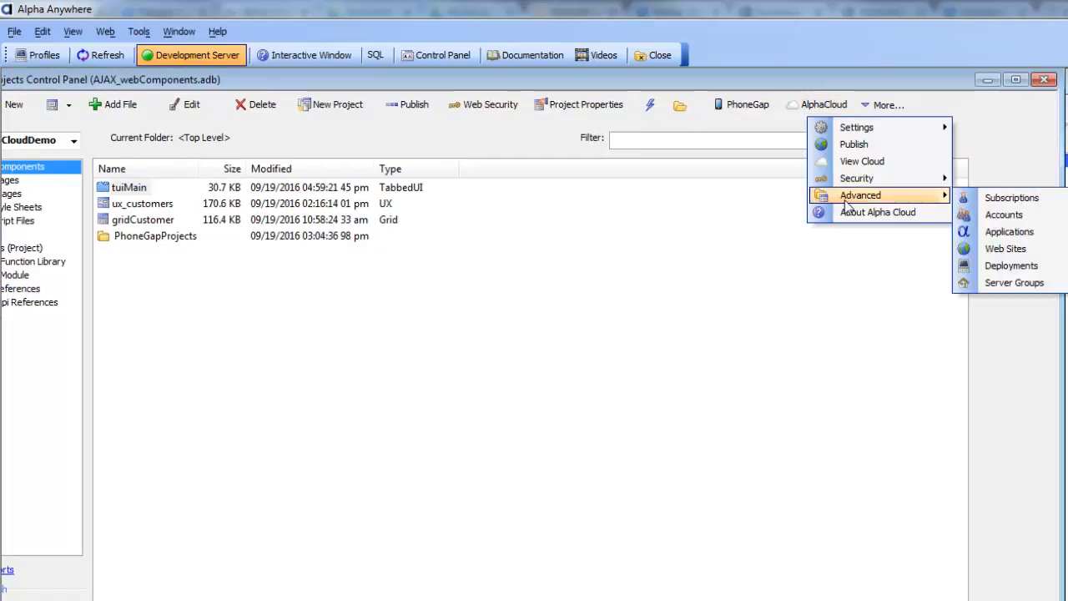
click(1000, 272)
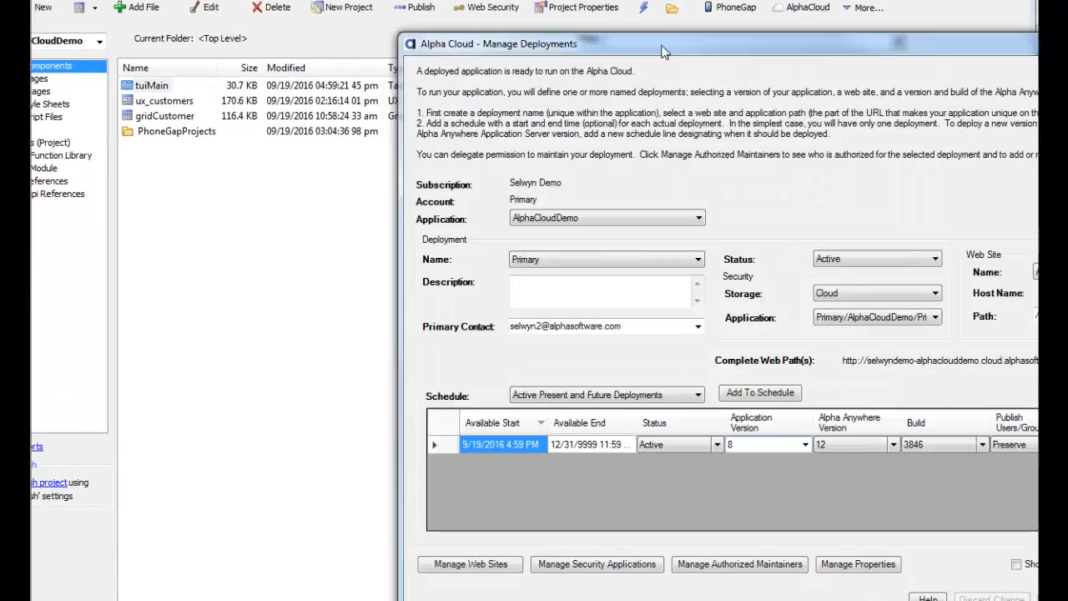
drag(661, 47, 388, 19)
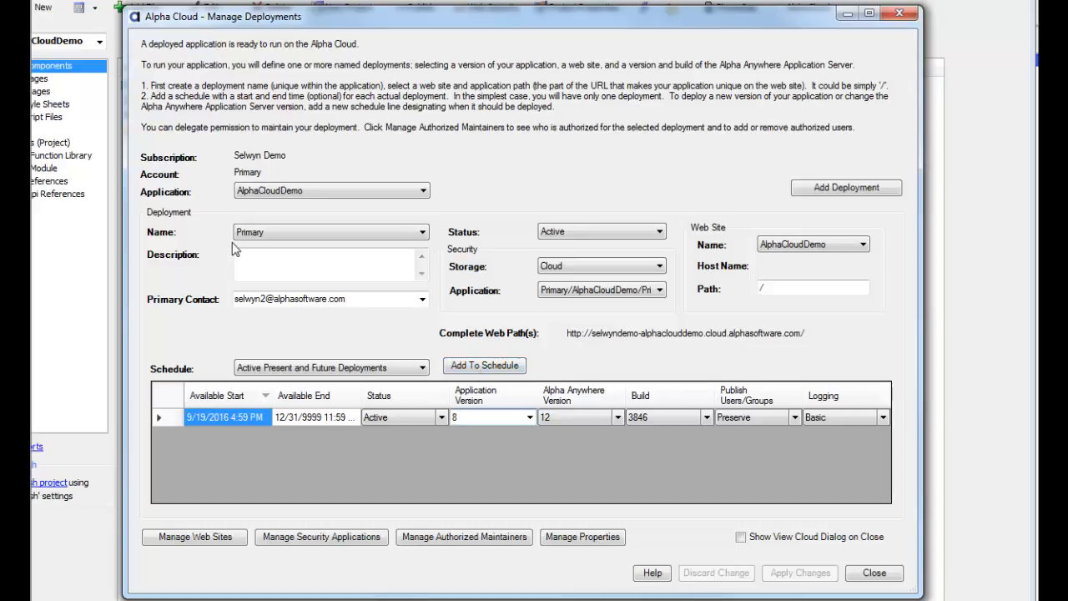
mouse_move(248, 245)
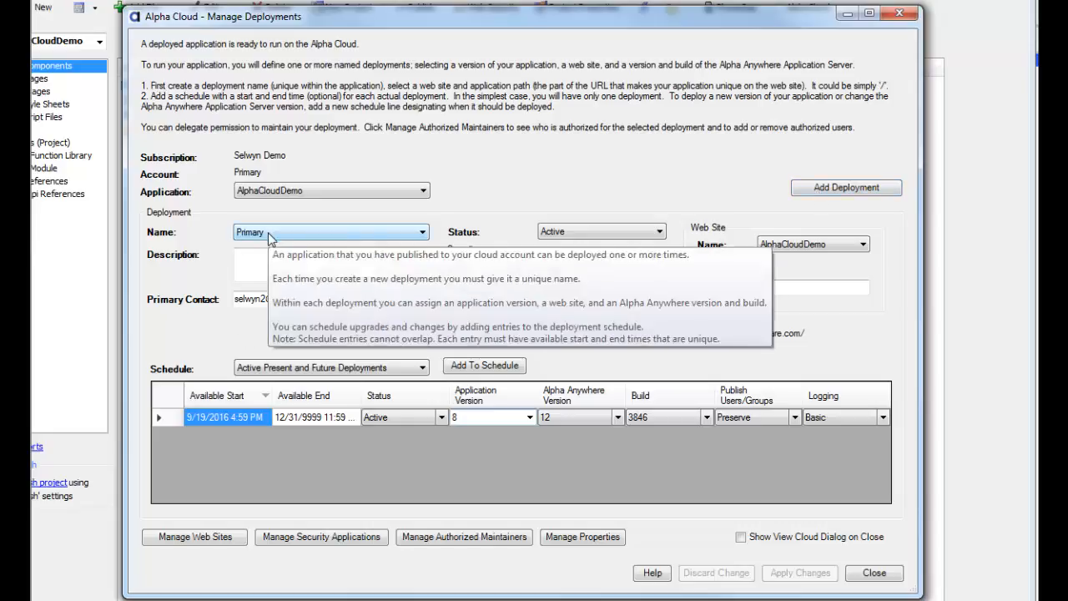
Step: Add a schedule entry to the Primary deployment with application version 7 and the Prerelease (3850) build, and apply the changes
click(487, 367)
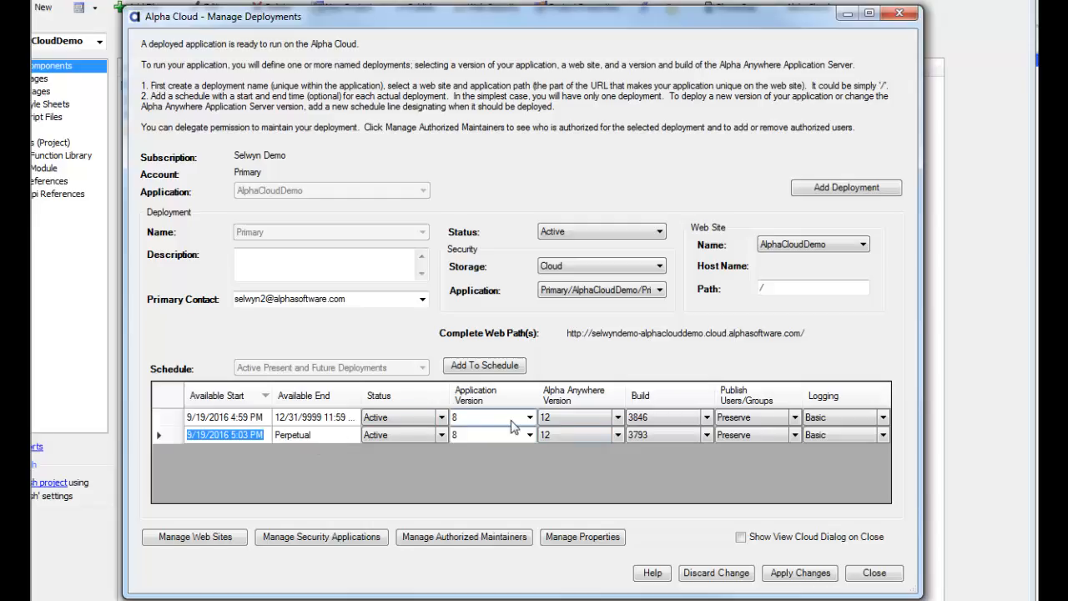
click(530, 435)
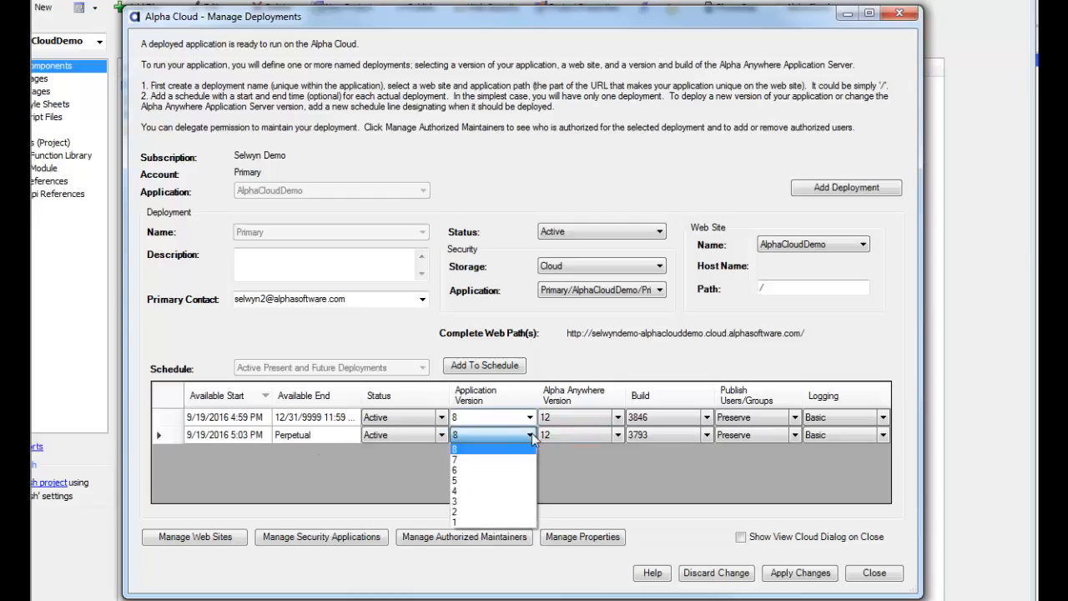
click(467, 460)
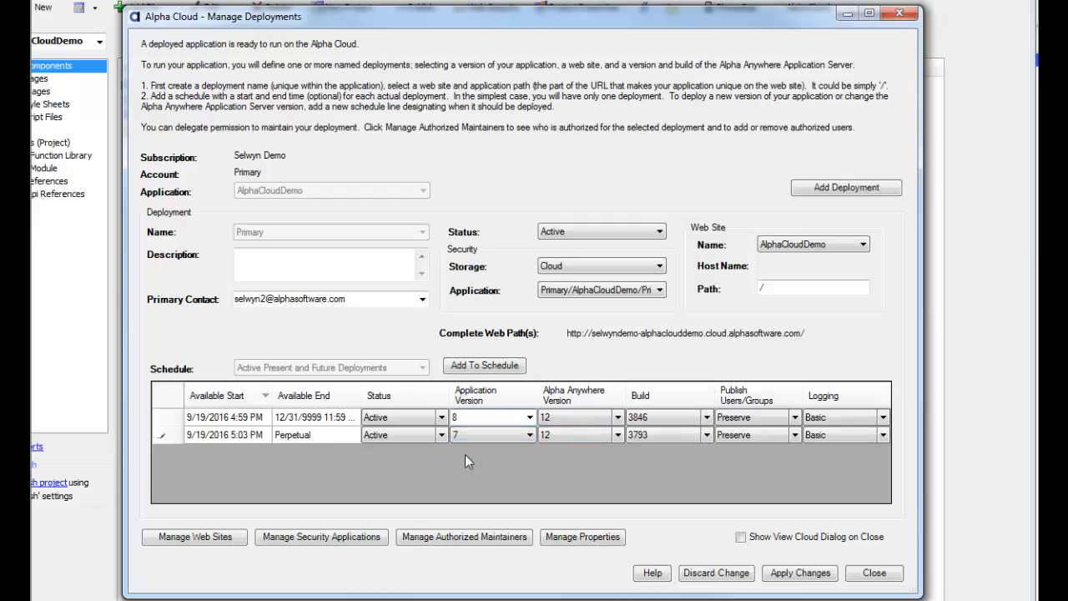
click(706, 434)
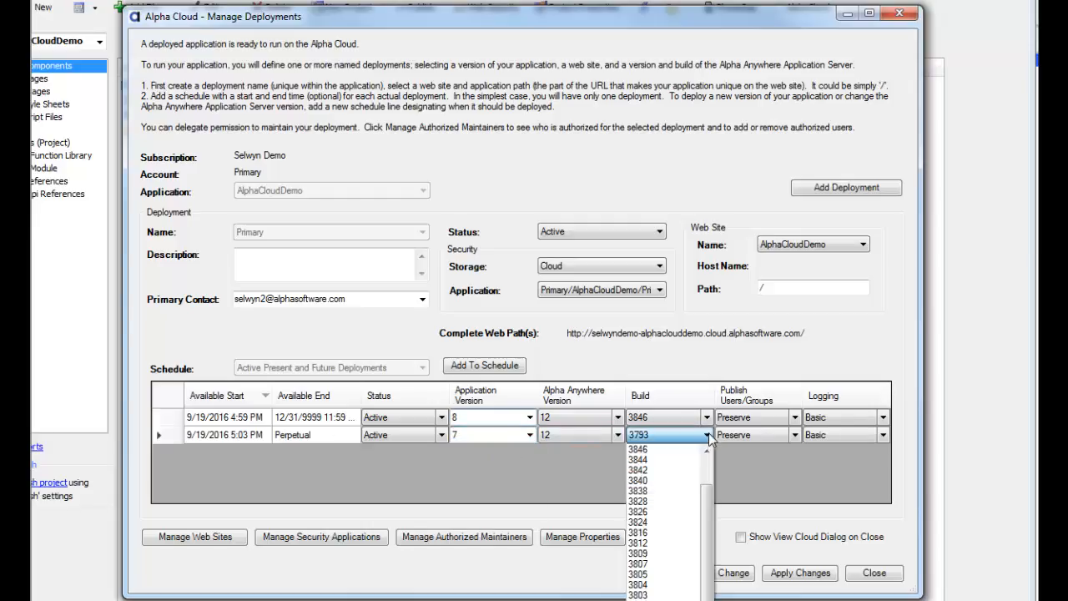
scroll(663, 483, up, 1)
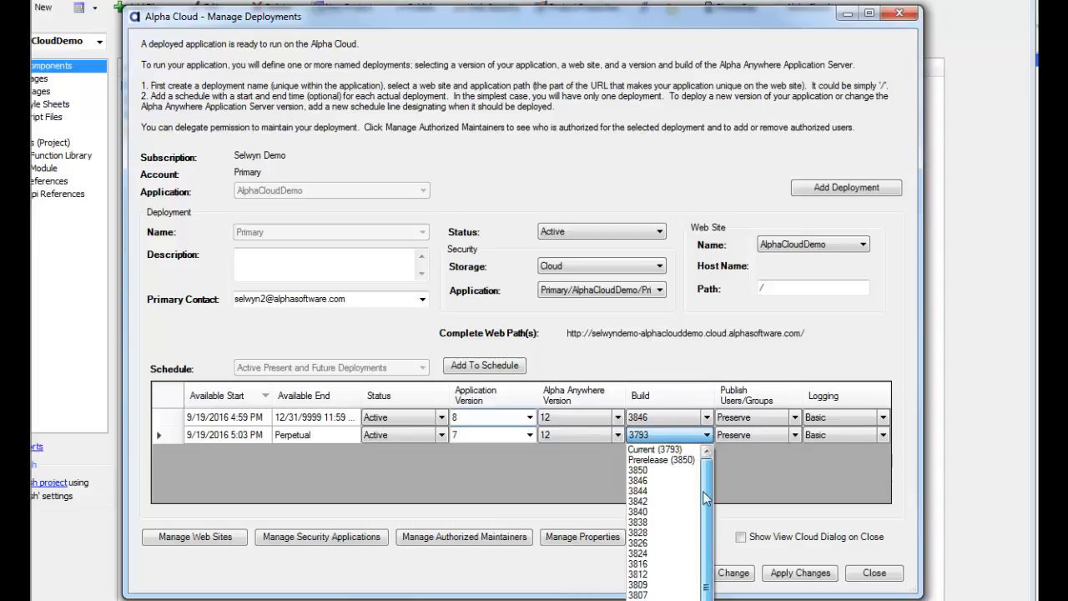
click(661, 459)
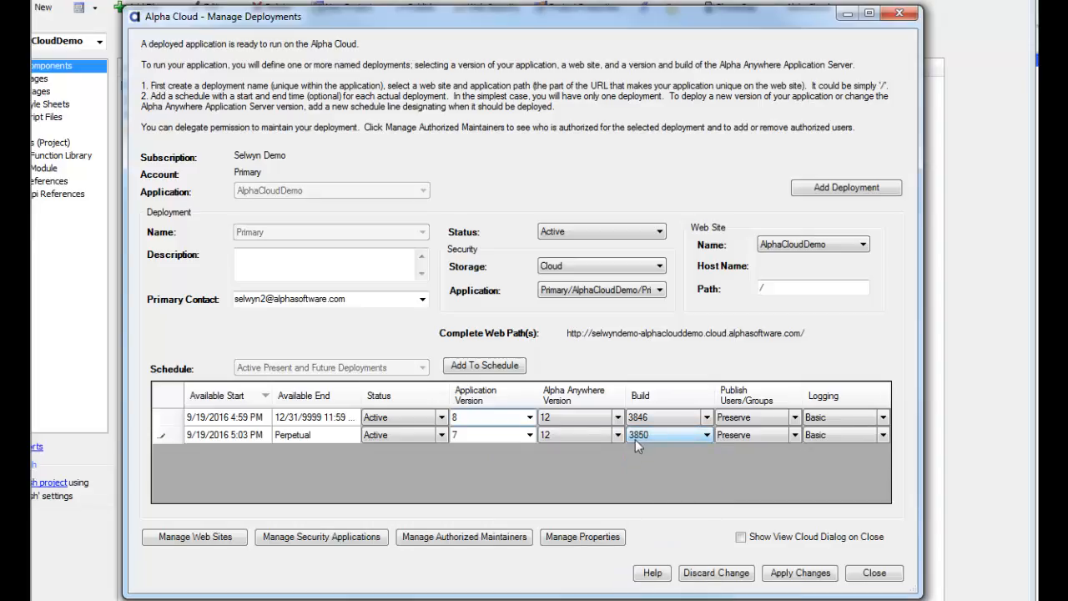
click(784, 577)
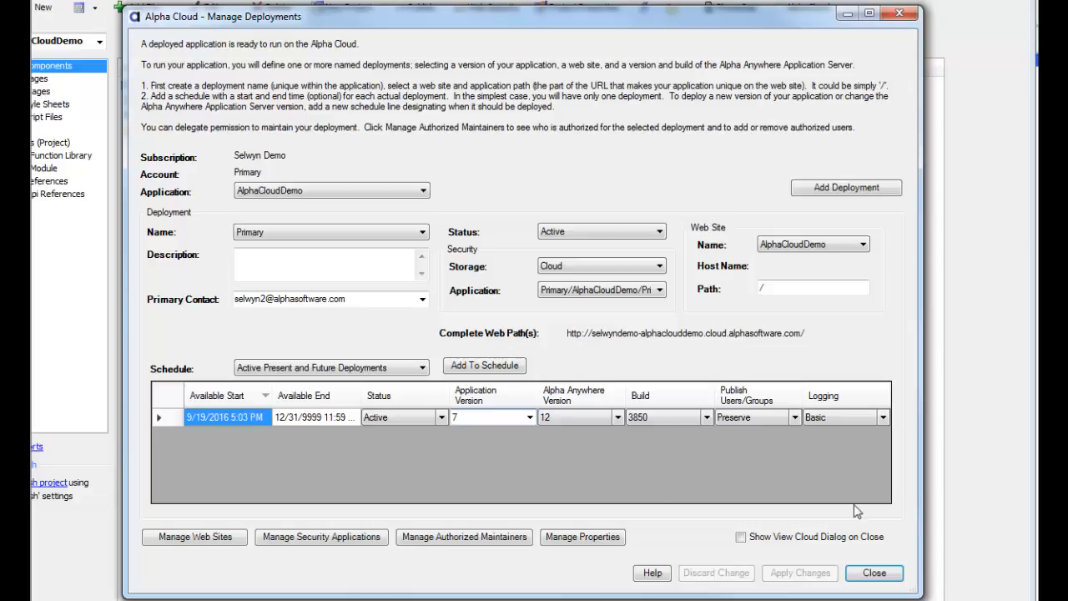
Step: Close the deployment management with the View Cloud dialog set to show on close, and open the deployment's web link
click(740, 538)
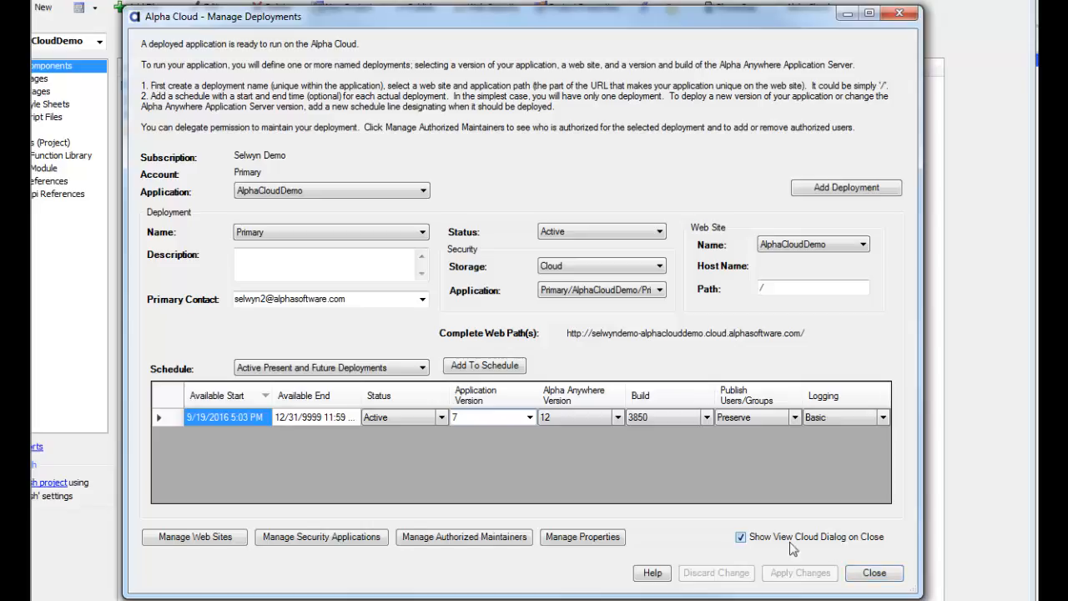
click(874, 575)
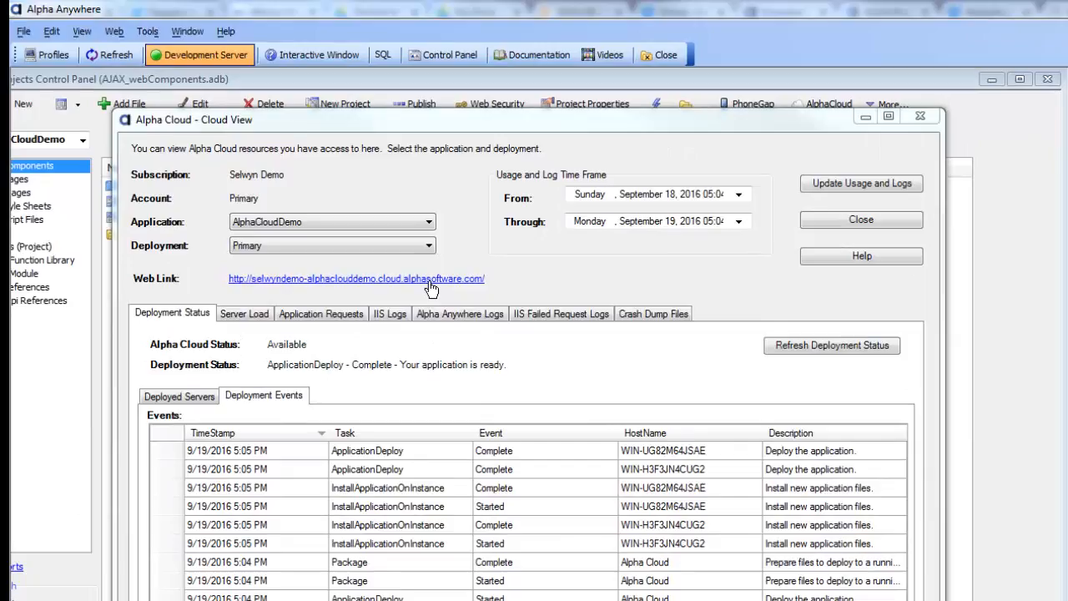
click(430, 271)
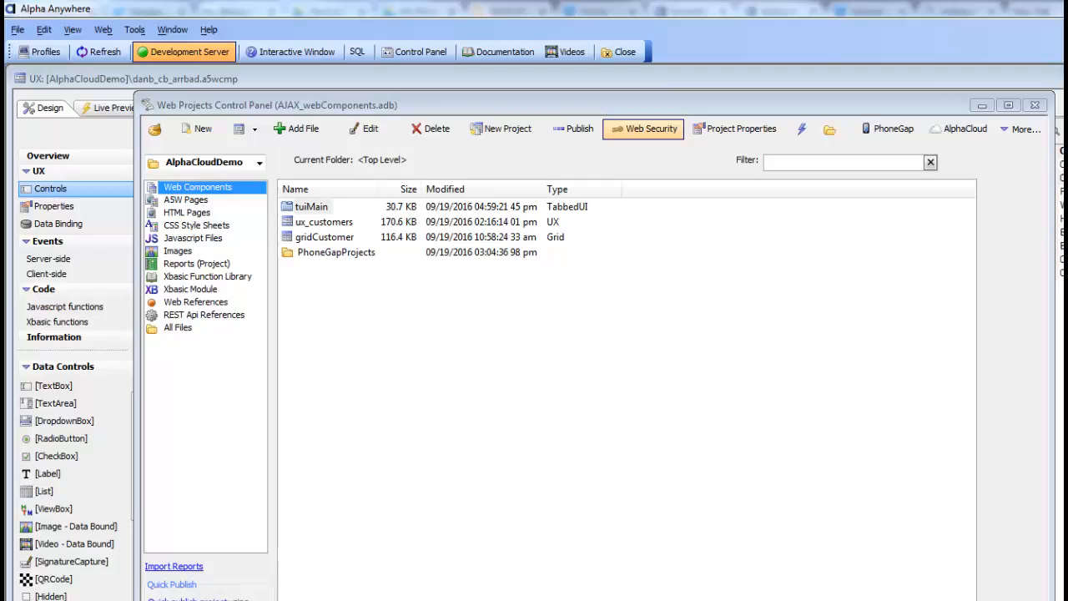
Step: Start another Alpha Cloud publish by creating a new publishing profile named "mysecondprofile"
click(961, 134)
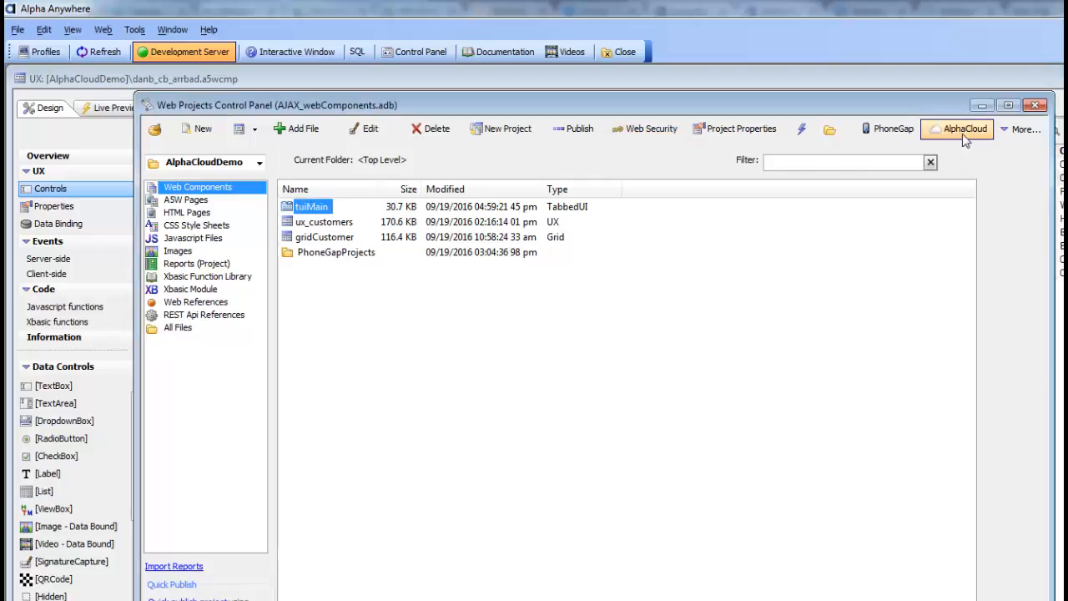
click(1006, 167)
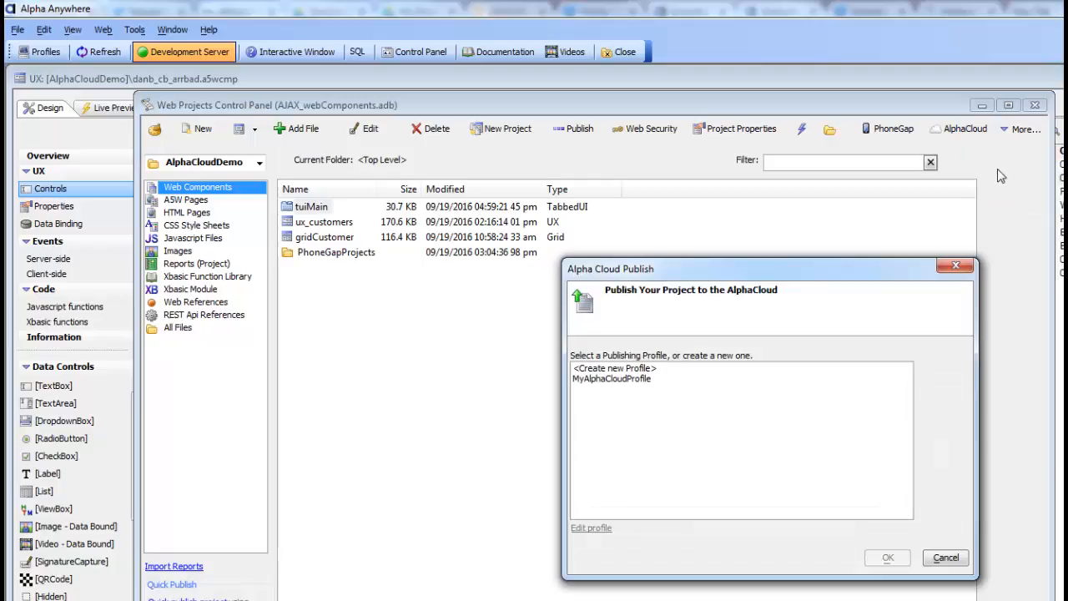
click(607, 371)
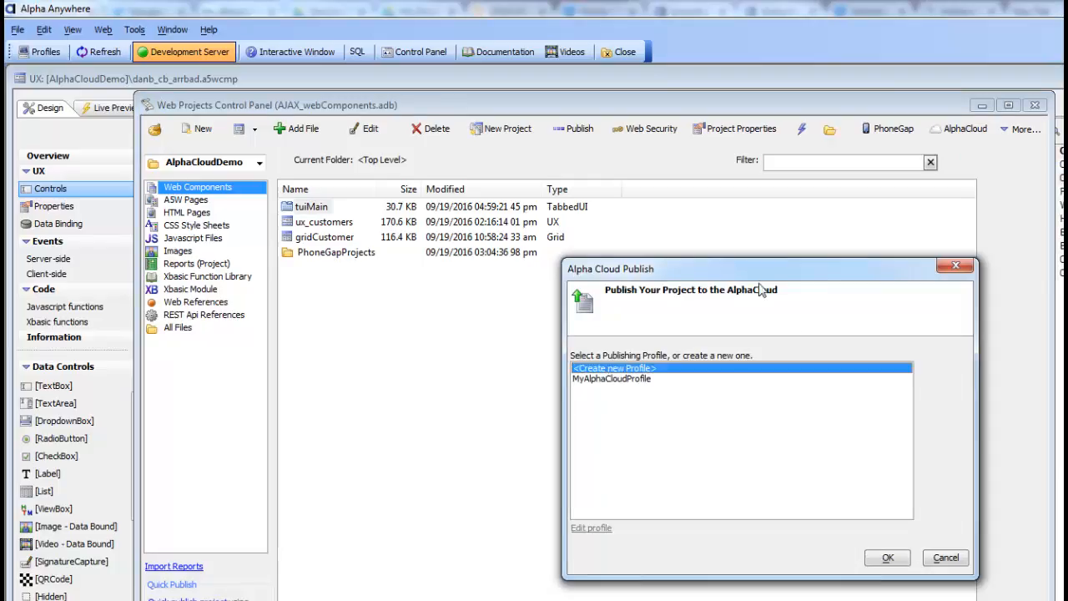
drag(758, 274, 511, 203)
click(624, 493)
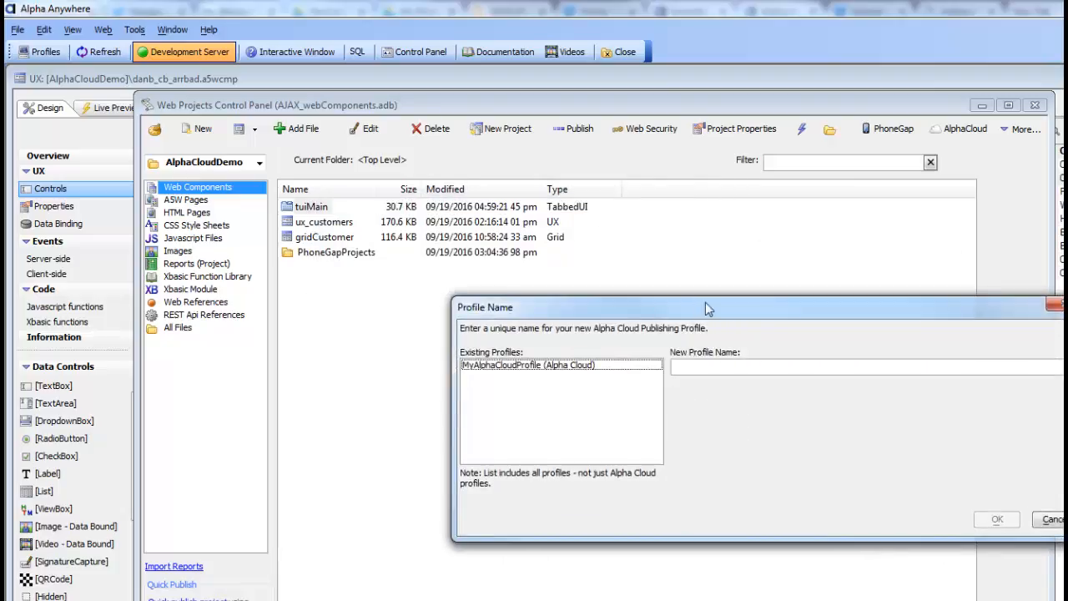
drag(705, 302, 538, 264)
click(555, 323)
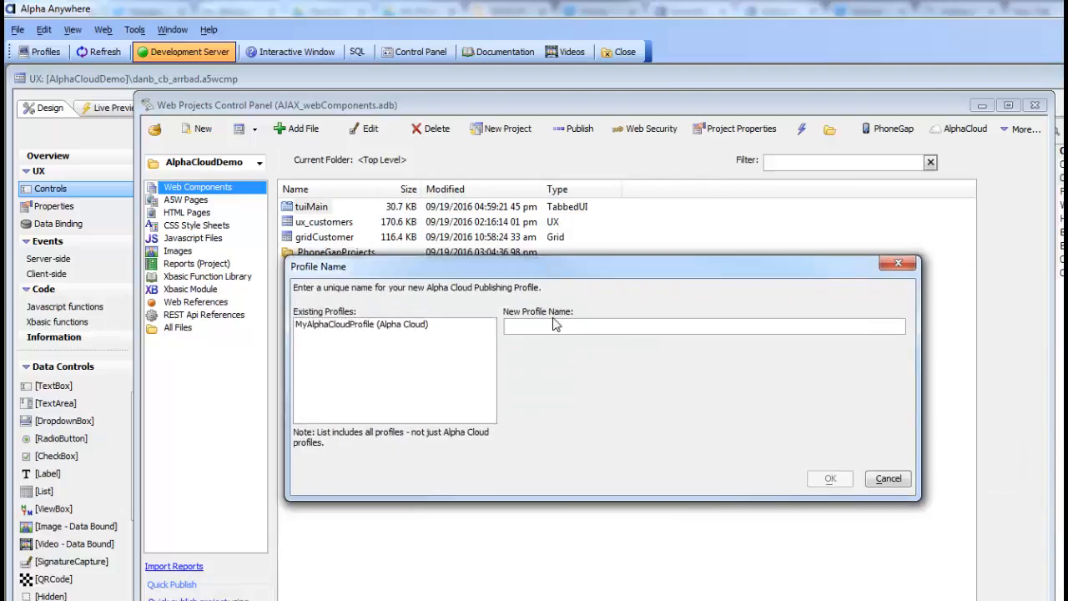
text(myselcon)
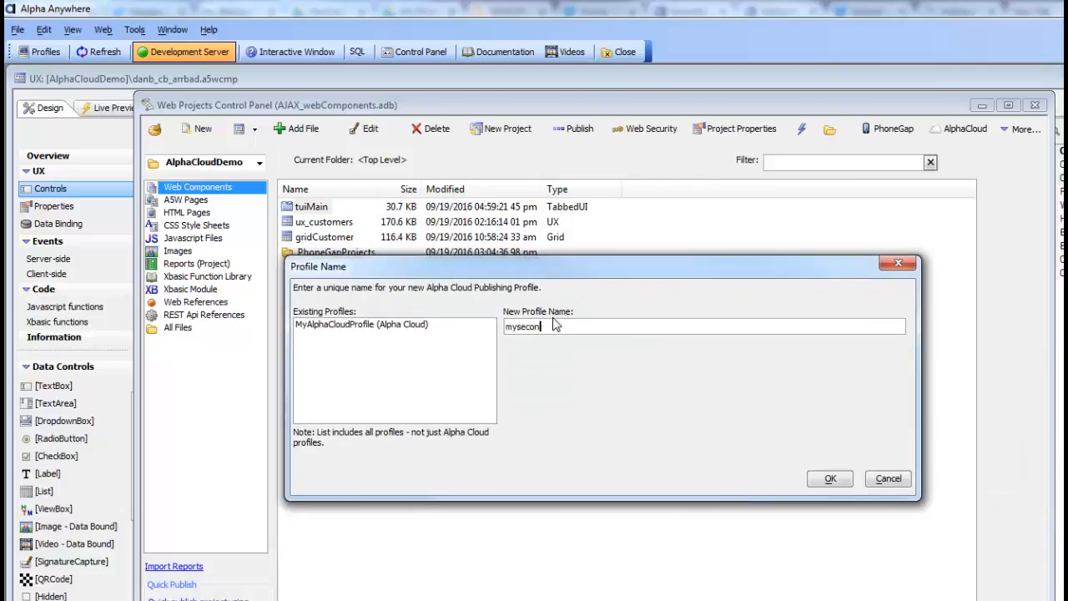
text(dprofile)
click(830, 479)
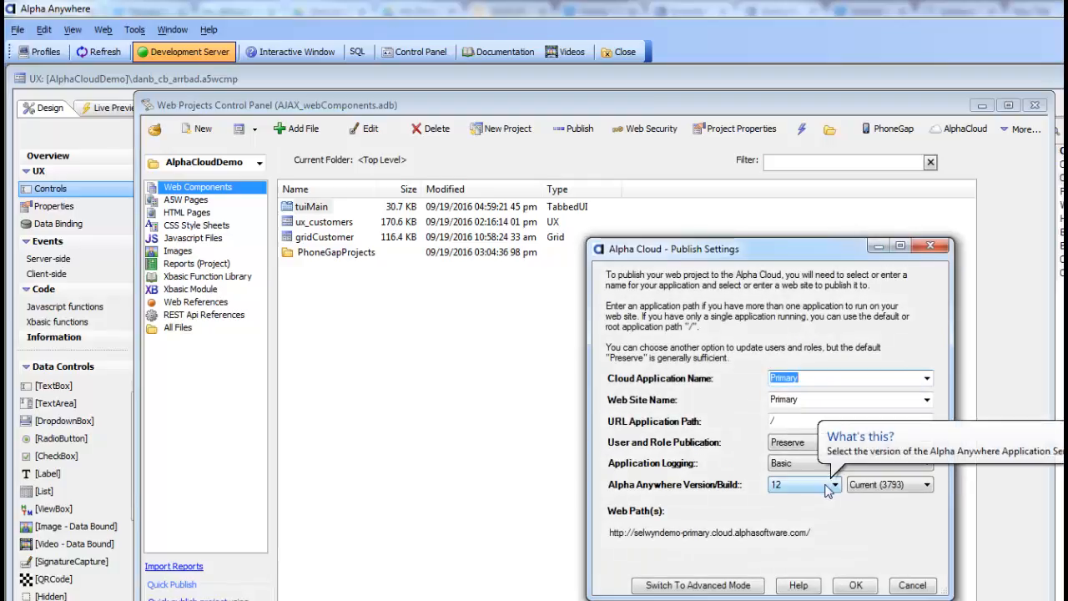
Step: Set the new profile's Alpha Anywhere build to Prerelease (3850), keeping the Primary application and web site, and accept the publish settings
drag(788, 250, 583, 174)
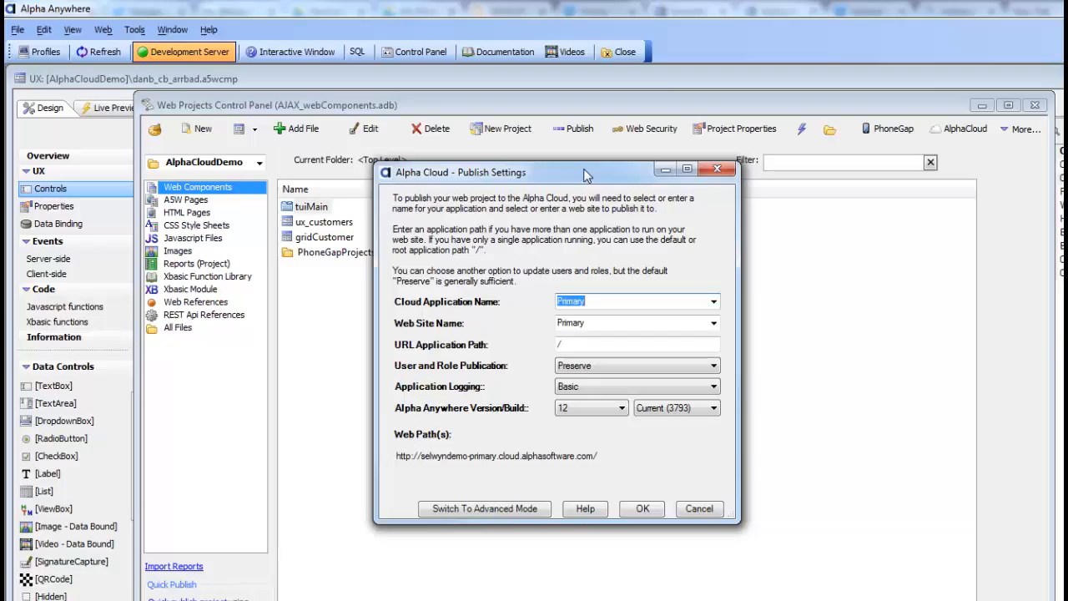
click(714, 327)
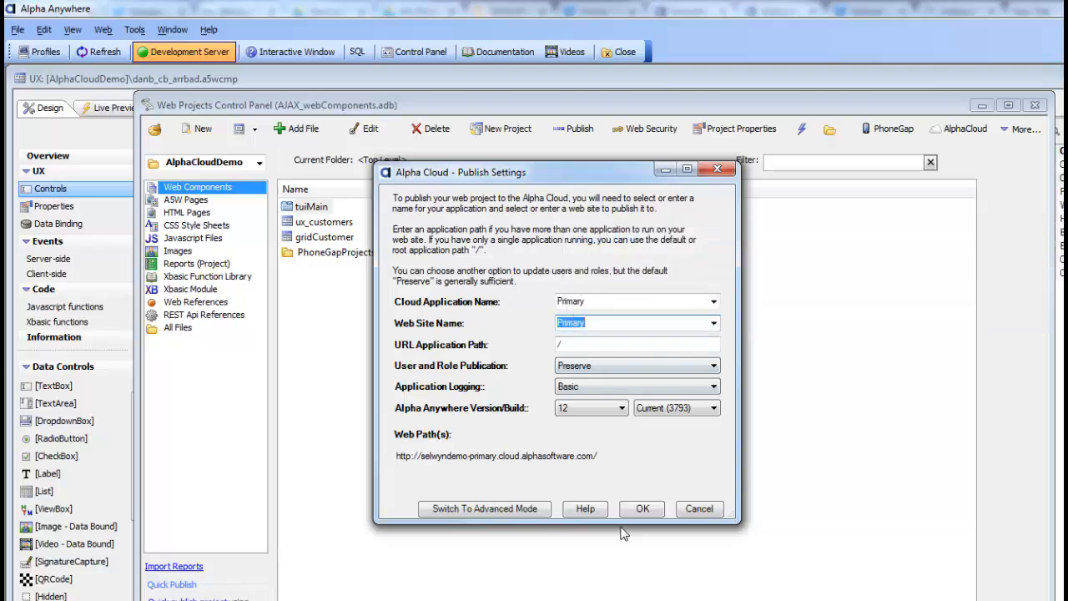
click(675, 411)
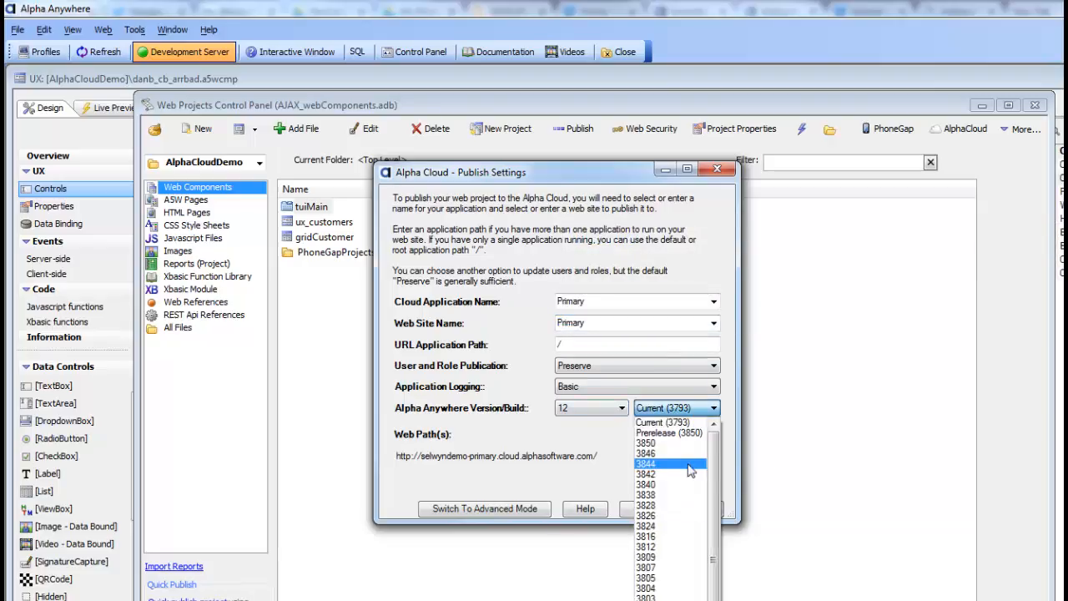
click(685, 430)
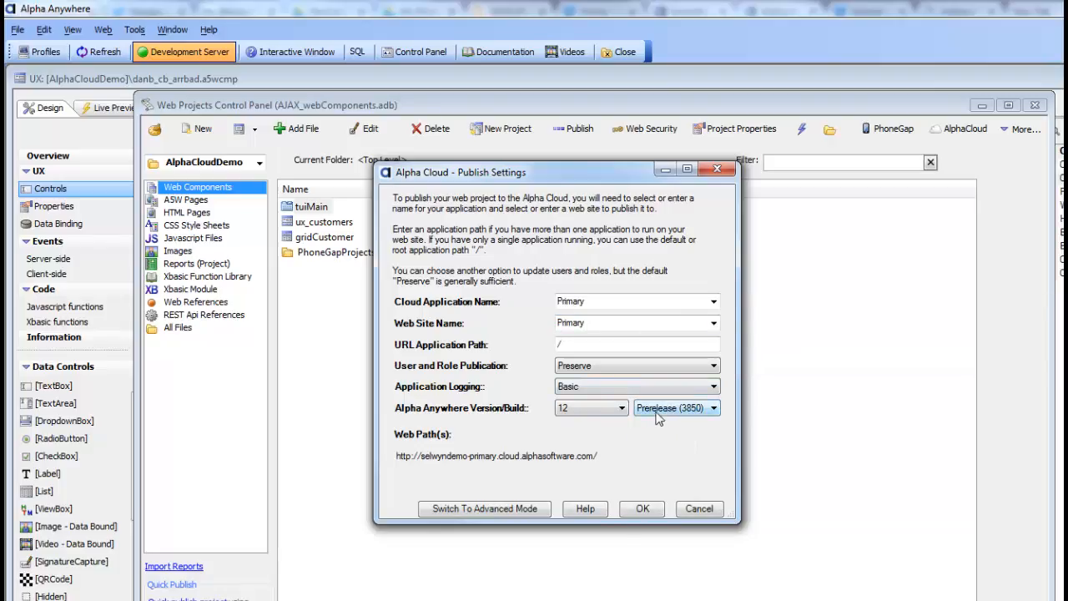
click(642, 508)
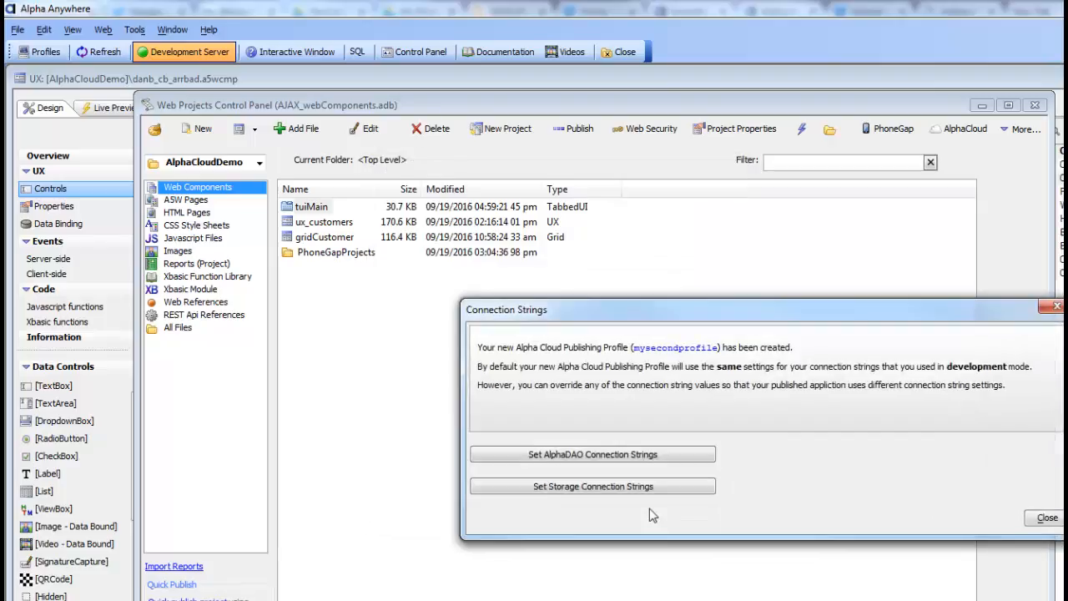
Step: Review the AlphaDAO and storage connection strings for mysecondprofile, accept their default values, and finish the connection string setup
drag(652, 310, 469, 278)
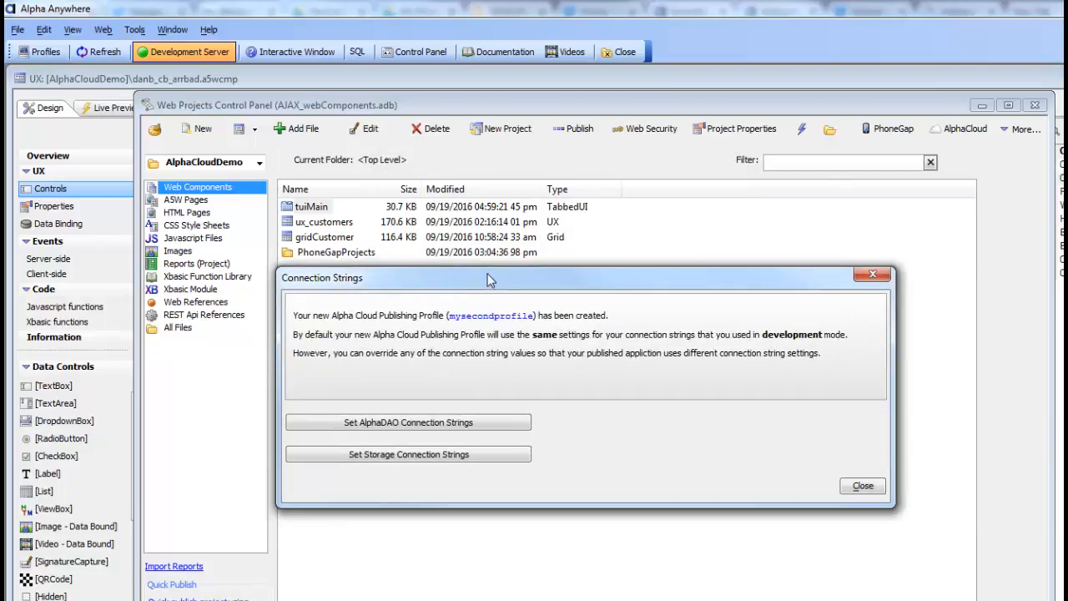
click(434, 428)
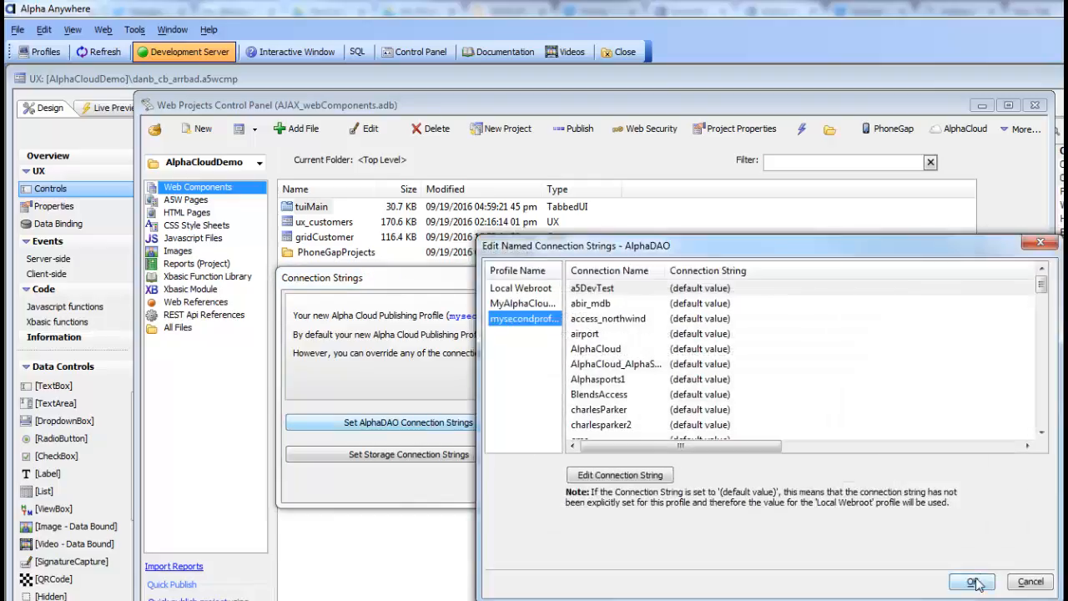
click(984, 579)
click(448, 462)
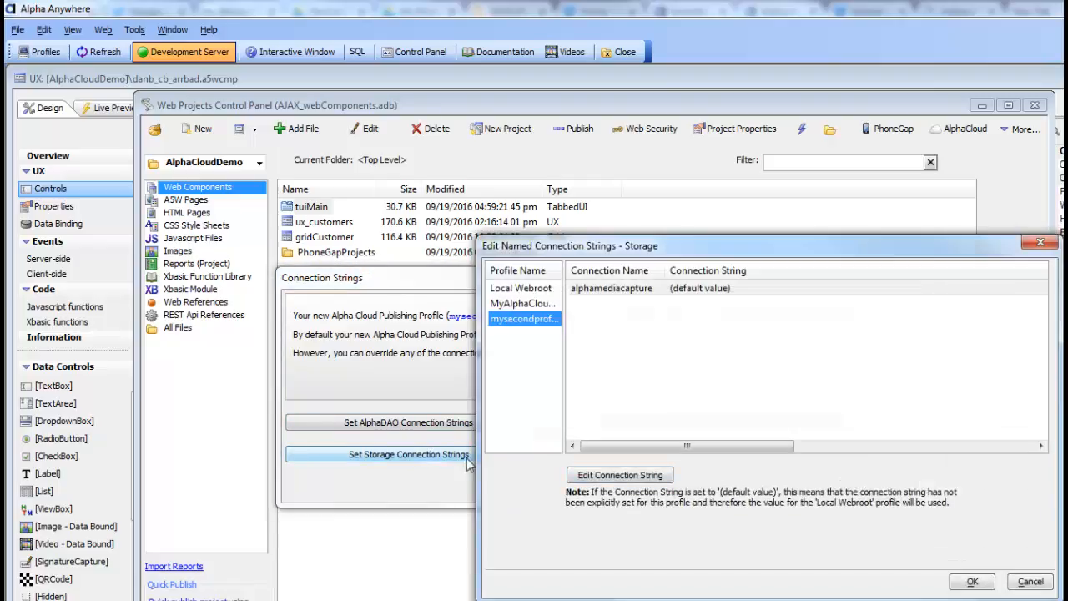
click(970, 584)
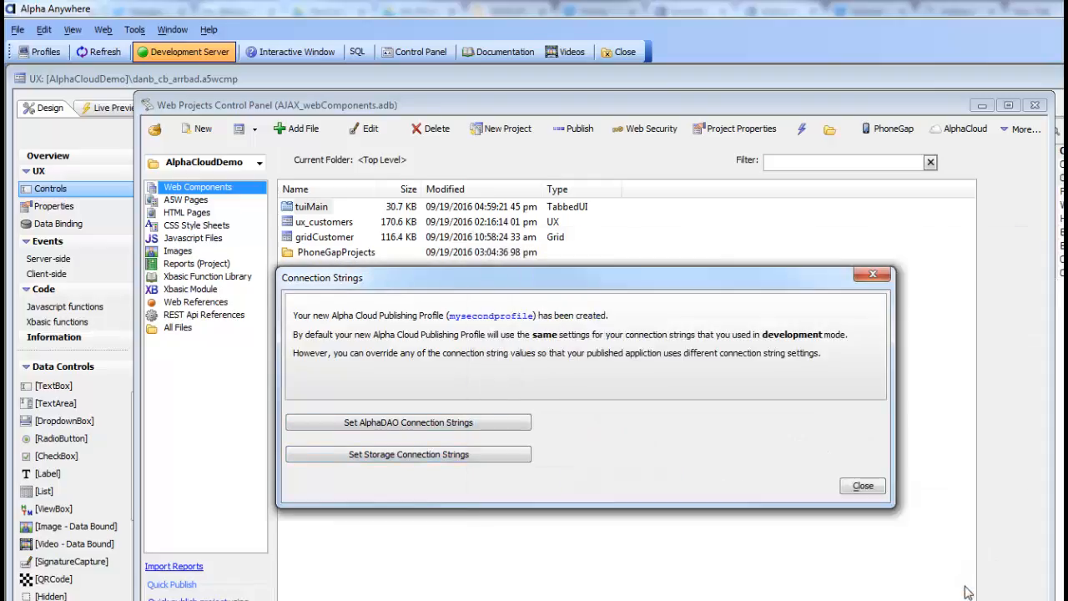
click(862, 487)
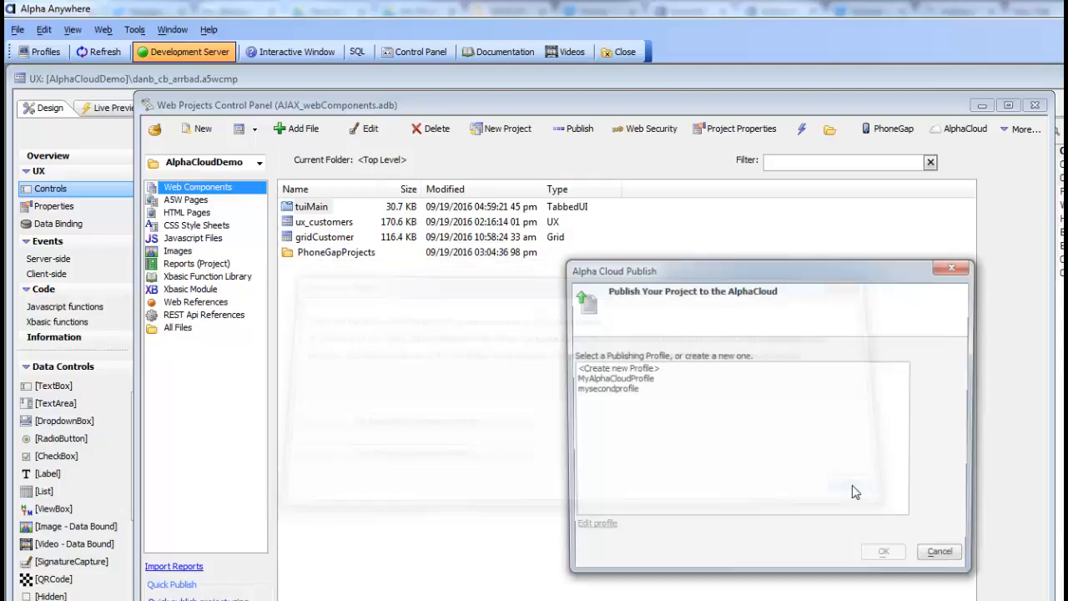
Step: Choose mysecondprofile as the publishing profile for the Alpha Cloud publish
click(581, 390)
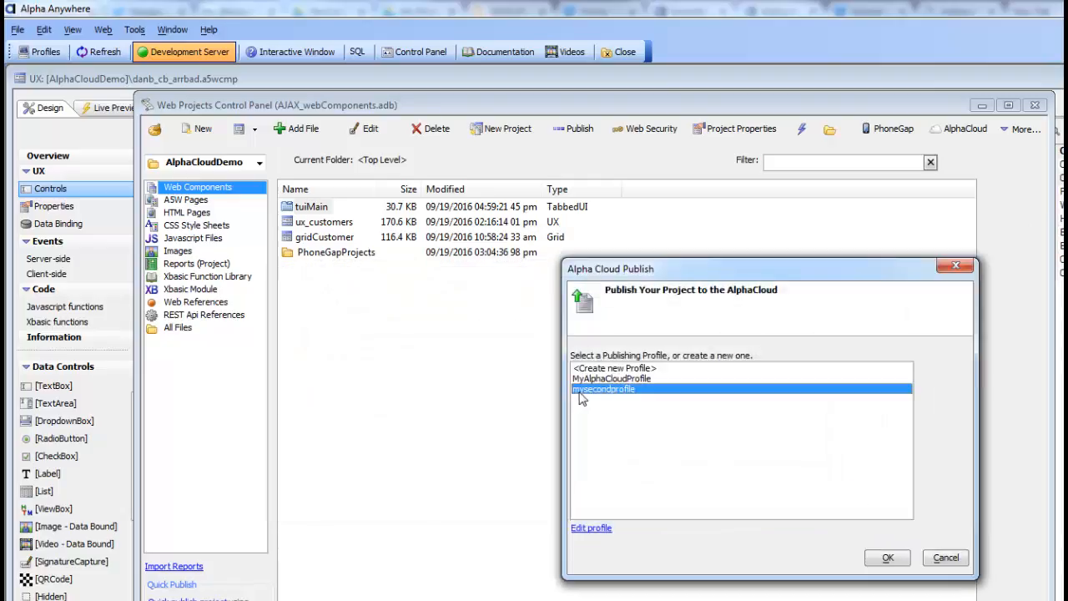